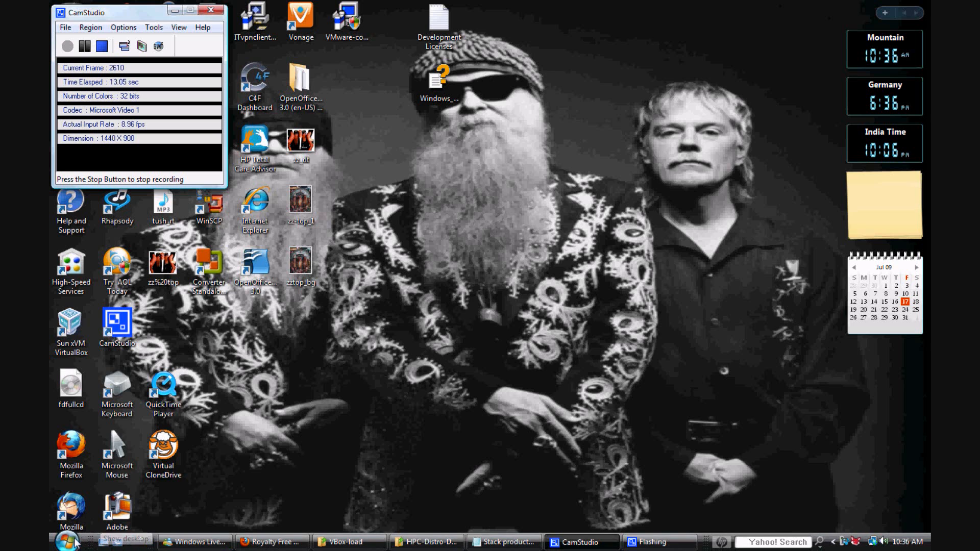
Open Sun VirtualBox and start the wizard for a new virtual machine, passing its welcome page
{"action": "left_click", "coordinate": [74, 542]}
{"action": "left_click", "coordinate": [88, 293]}
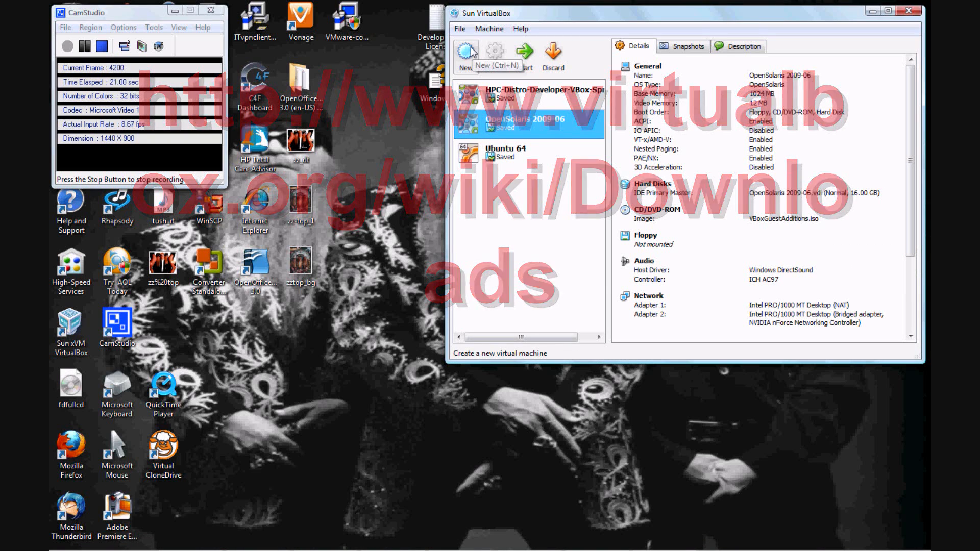
{"action": "left_click", "coordinate": [463, 29]}
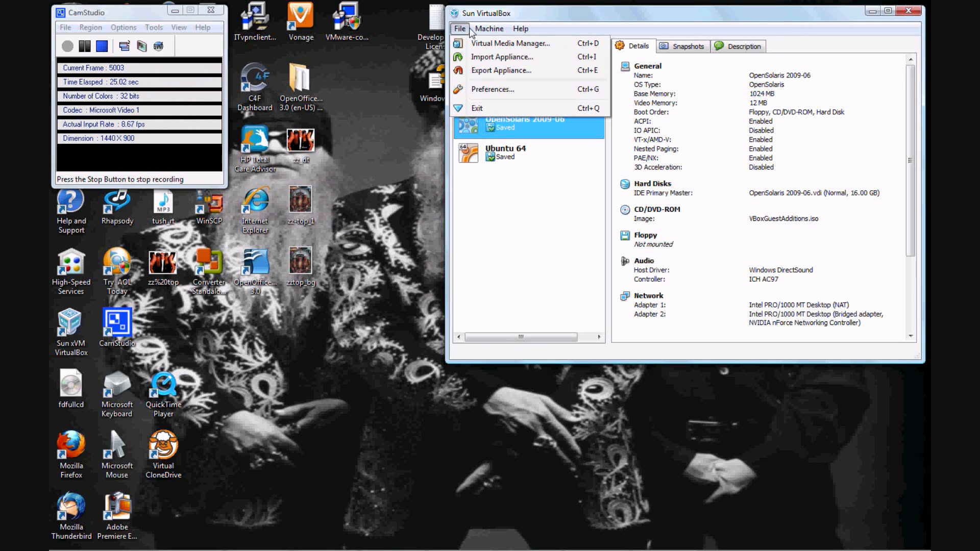
{"action": "mouse_move", "coordinate": [481, 31]}
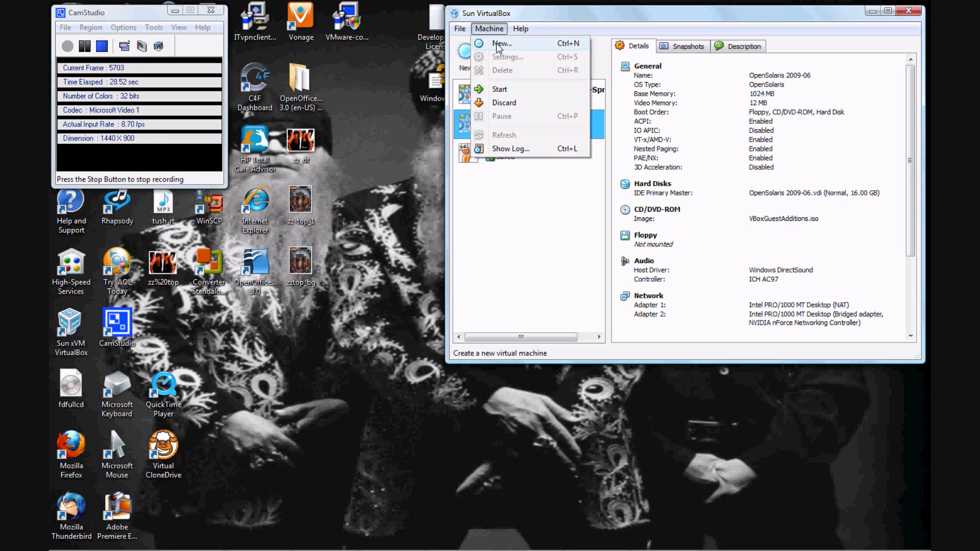
{"action": "left_click", "coordinate": [497, 44]}
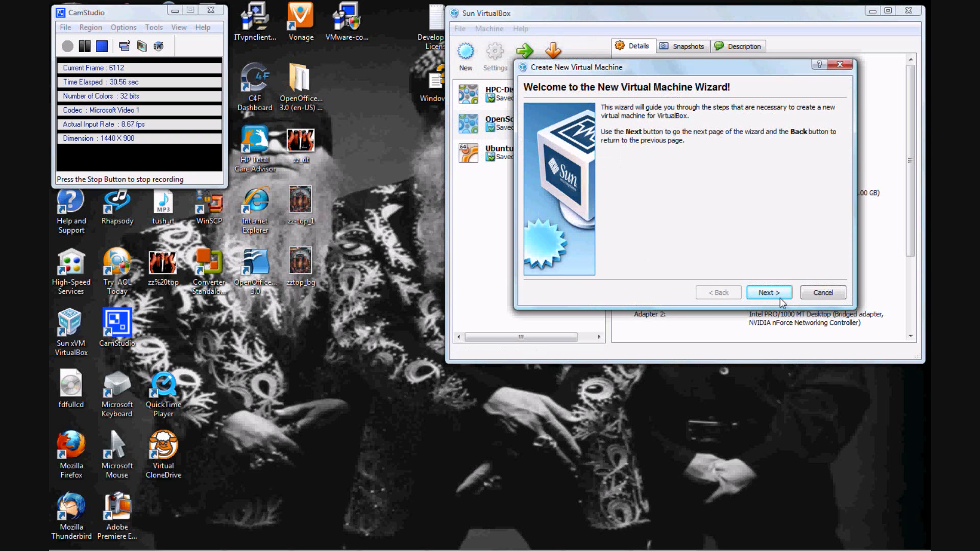
{"action": "left_click", "coordinate": [774, 293]}
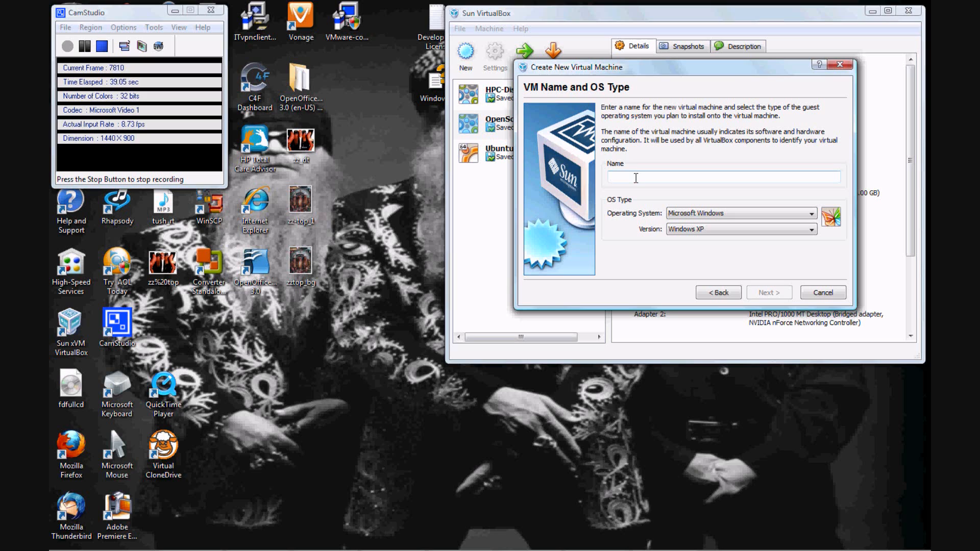
Name the virtual machine "HPC Developer 1.0 32B" and set its operating system to Solaris, version OpenSolaris
{"action": "type", "text": "HPC"}
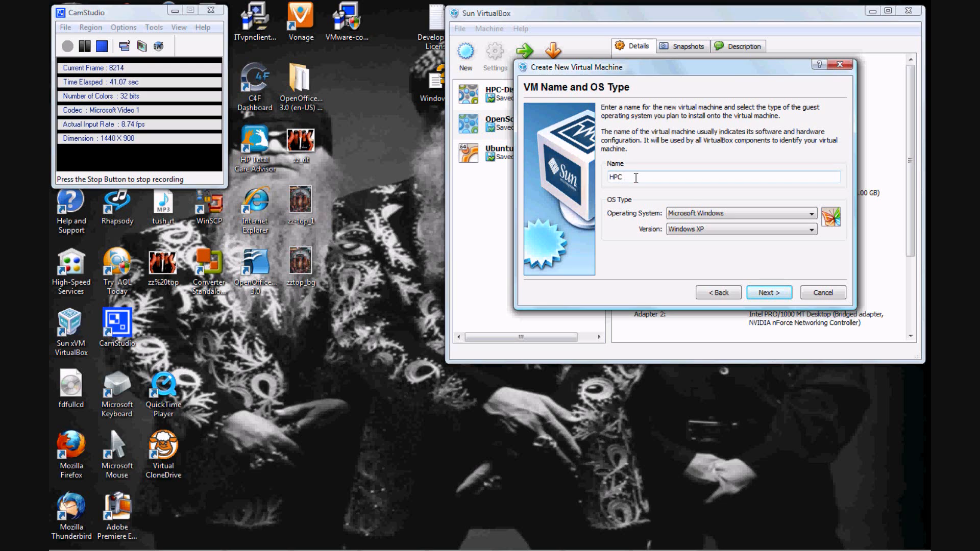
{"action": "type", "text": " Developer 1.0 32B"}
{"action": "left_click", "coordinate": [812, 215]}
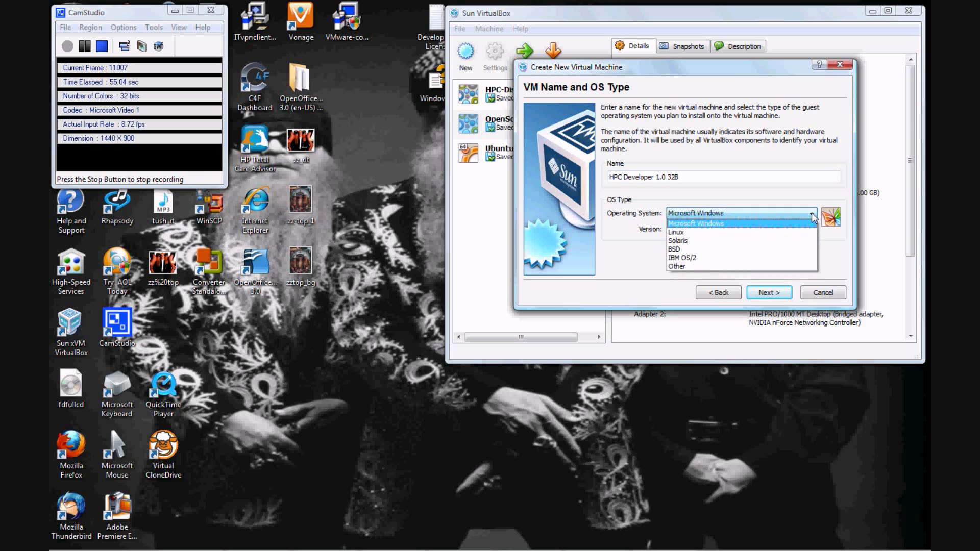
{"action": "left_click", "coordinate": [796, 249]}
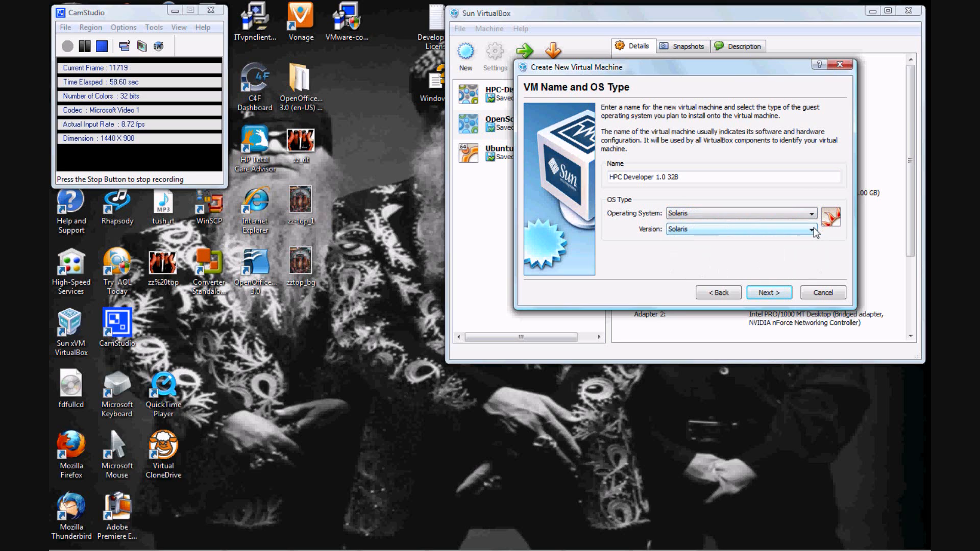
{"action": "left_click", "coordinate": [813, 230]}
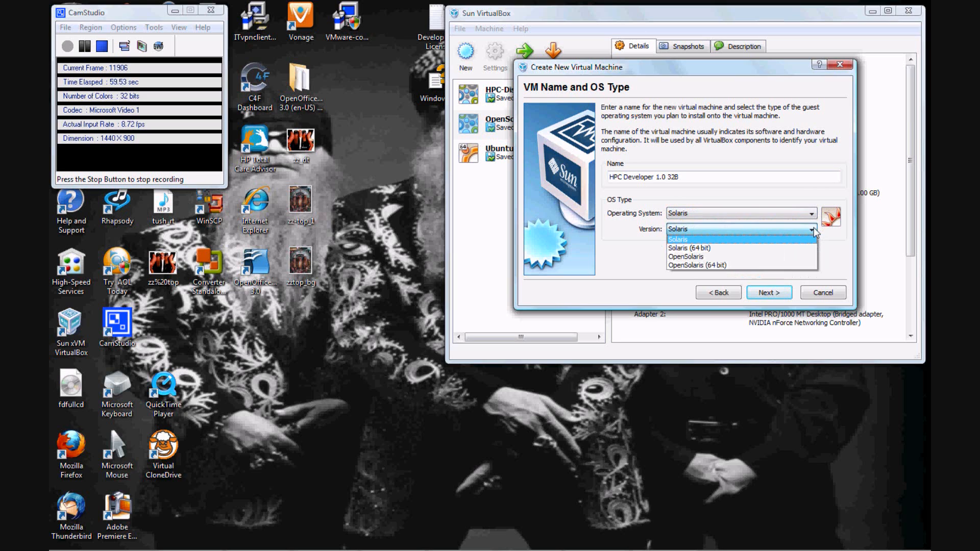
{"action": "left_click", "coordinate": [795, 261]}
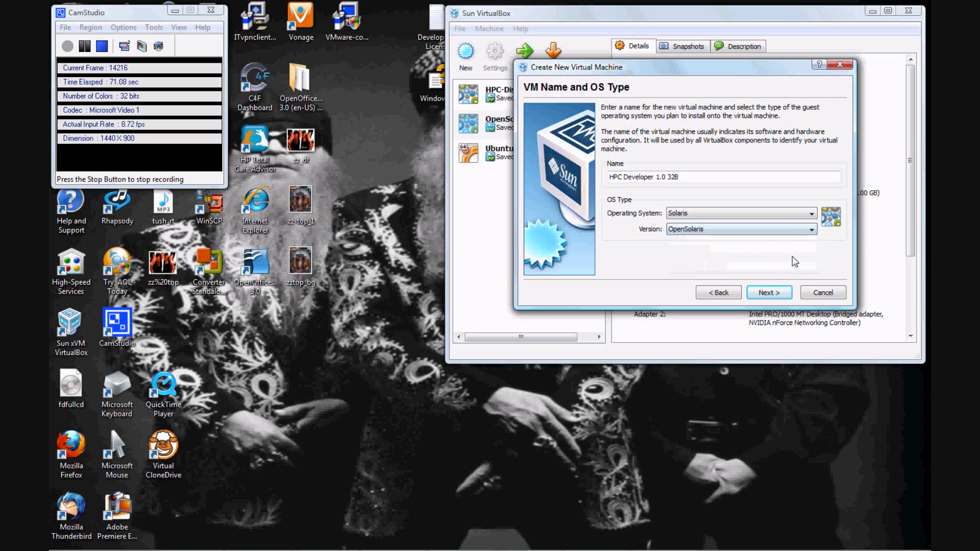
{"action": "left_click", "coordinate": [773, 295]}
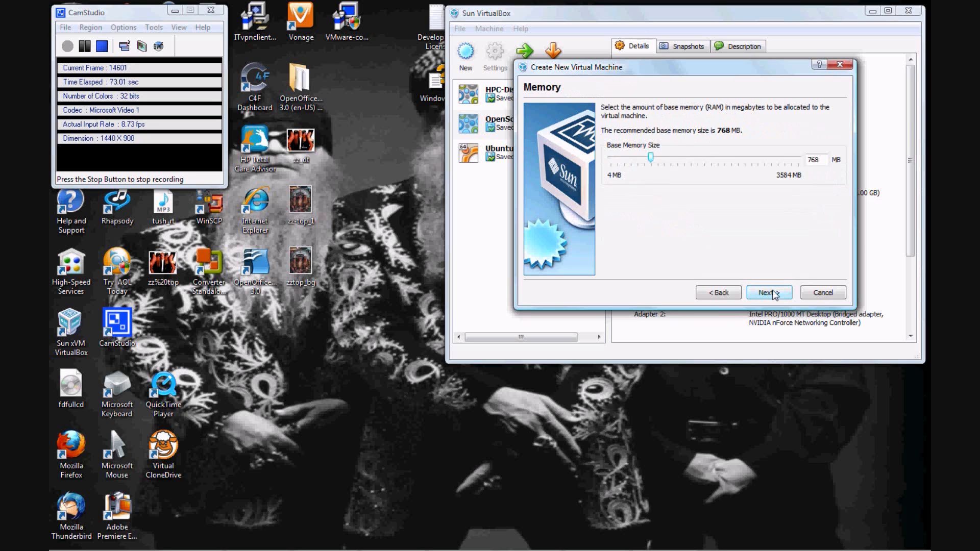
Set the virtual machine's base memory size to 1024 MB
{"action": "double_click", "coordinate": [819, 161]}
{"action": "type", "text": "1024"}
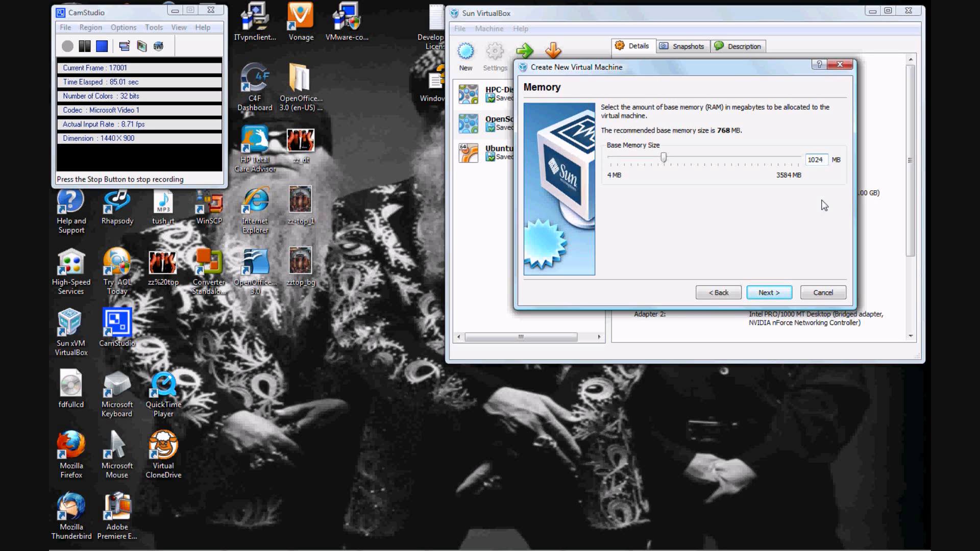
{"action": "left_click", "coordinate": [769, 291]}
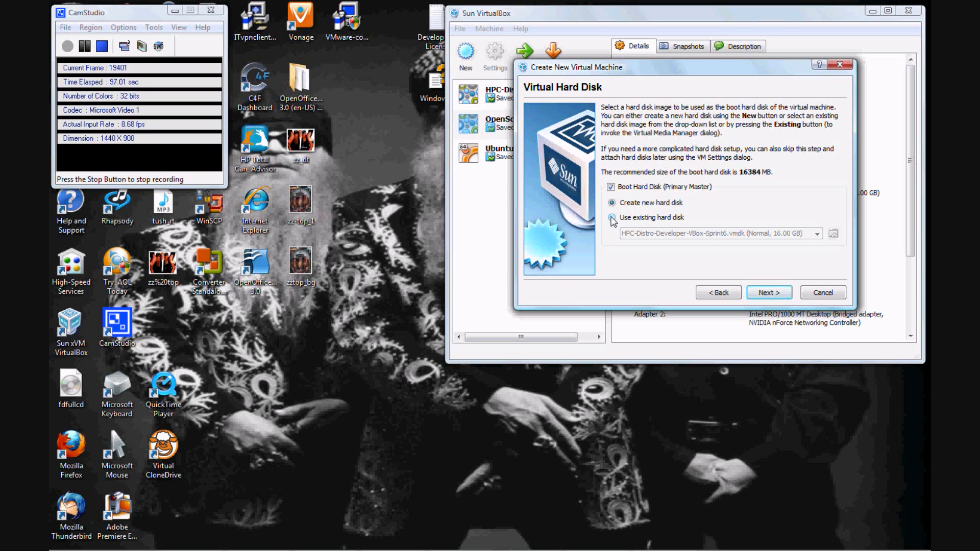
Choose to boot from an existing hard disk and open the Virtual Media Manager to pick its image
{"action": "left_click", "coordinate": [612, 218]}
{"action": "left_click", "coordinate": [774, 295]}
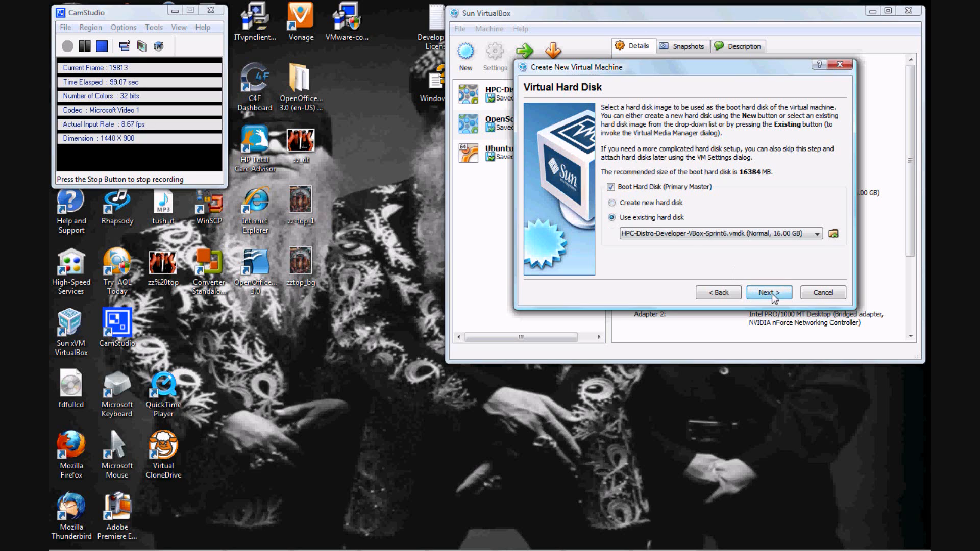
{"action": "left_click", "coordinate": [718, 292]}
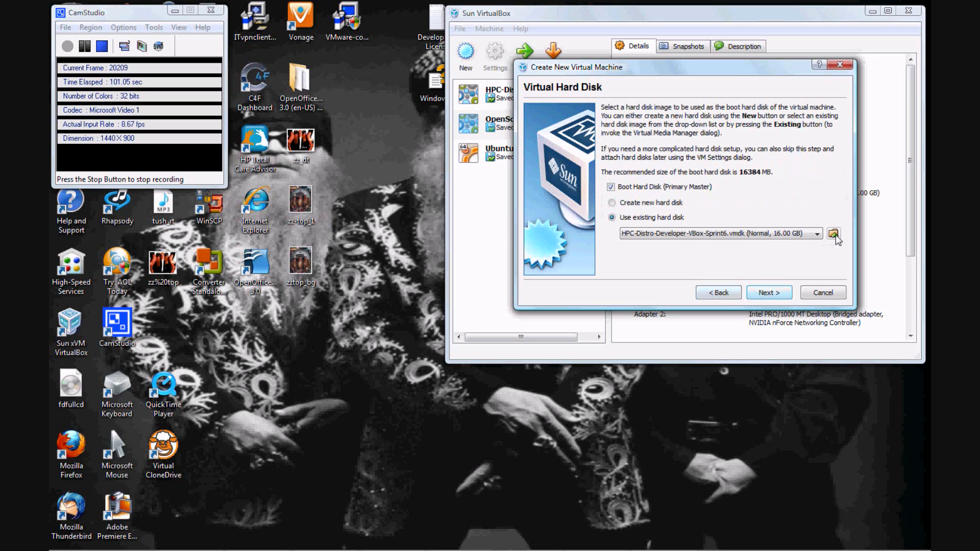
{"action": "left_click", "coordinate": [834, 235]}
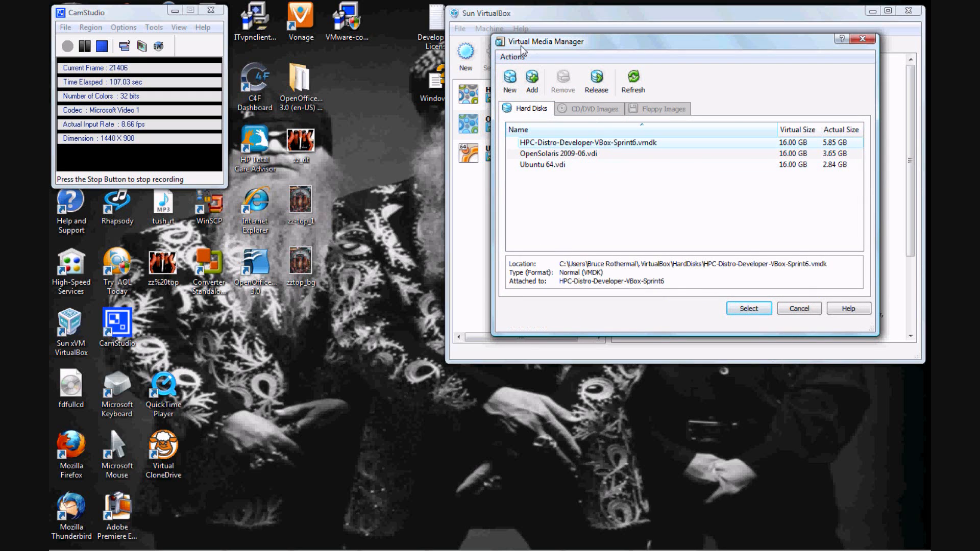
Add the hard disk image HPC-Distro-Developer-VMware.vmdk from the HPC-Distro-Developer-VMware folder inside .VirtualBox
{"action": "left_click", "coordinate": [532, 86]}
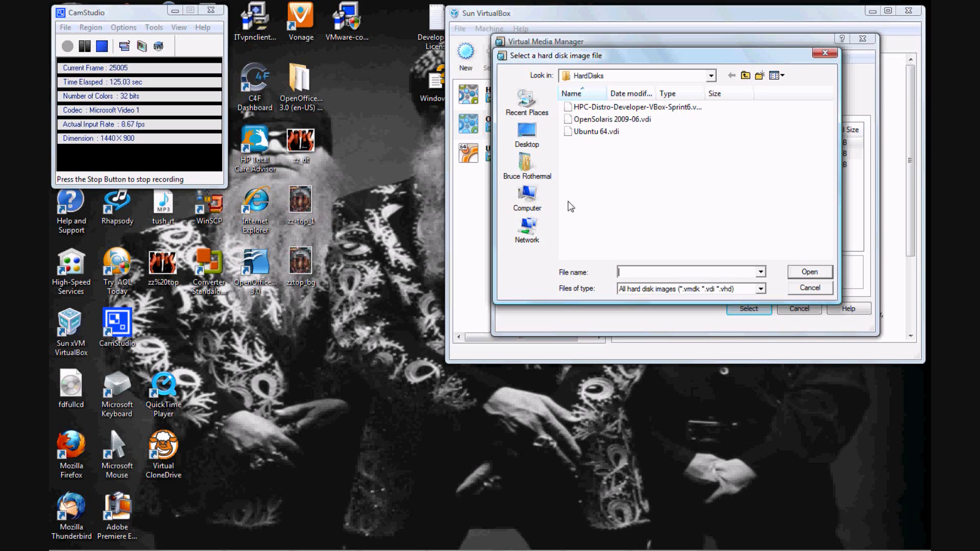
{"action": "left_click", "coordinate": [531, 168]}
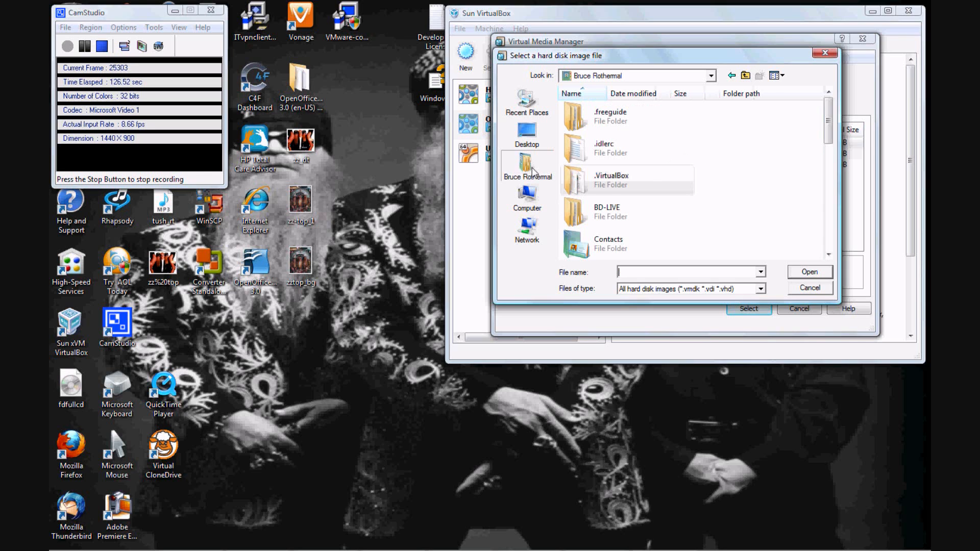
{"action": "double_click", "coordinate": [575, 189]}
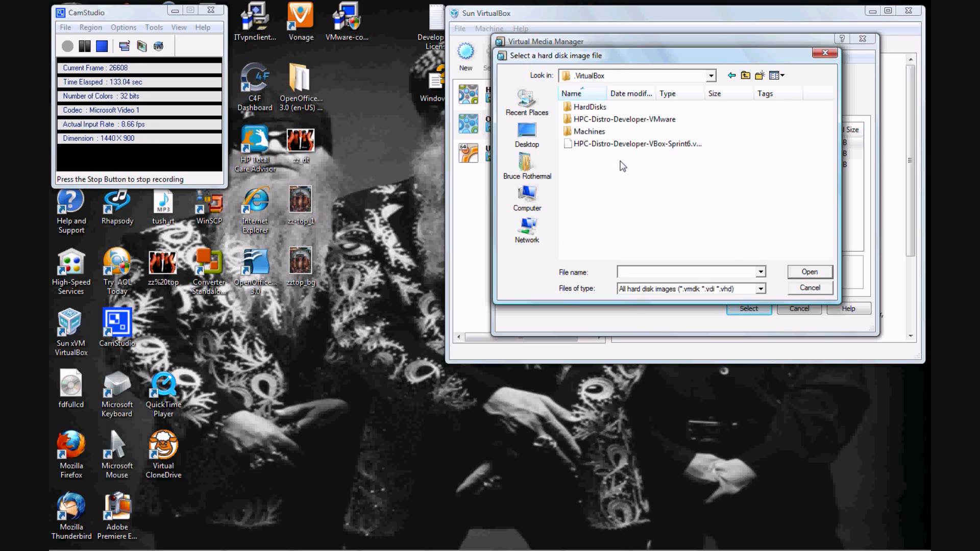
{"action": "double_click", "coordinate": [568, 120]}
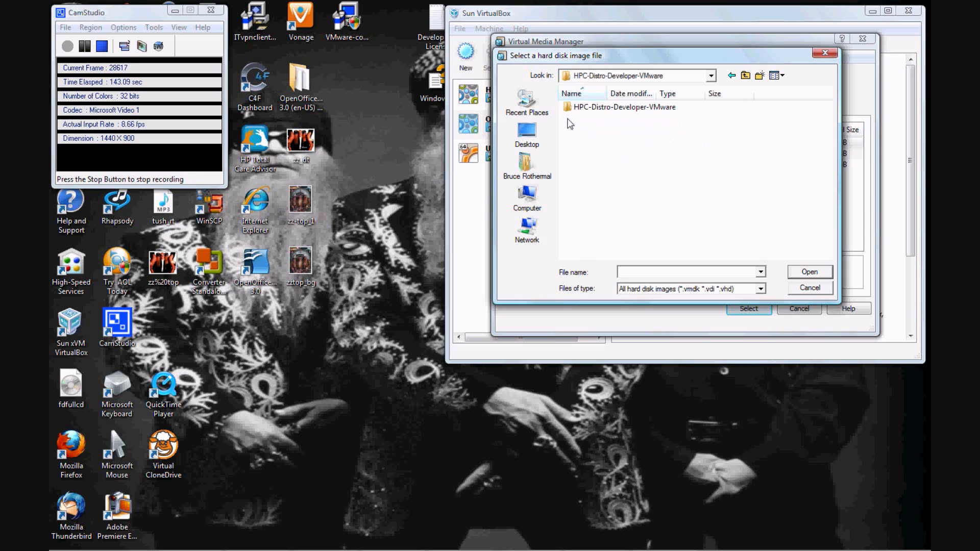
{"action": "double_click", "coordinate": [570, 109]}
{"action": "left_click", "coordinate": [619, 111]}
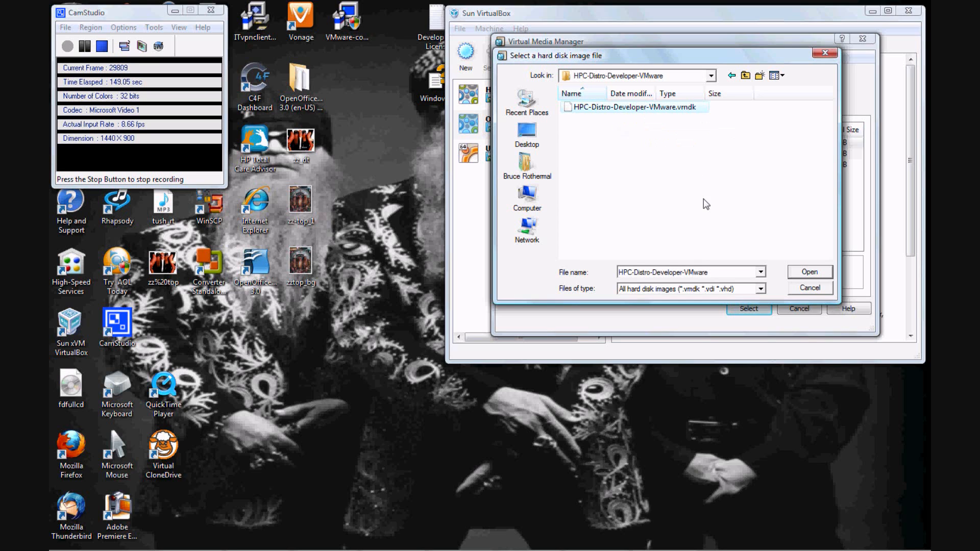
{"action": "left_click", "coordinate": [810, 271]}
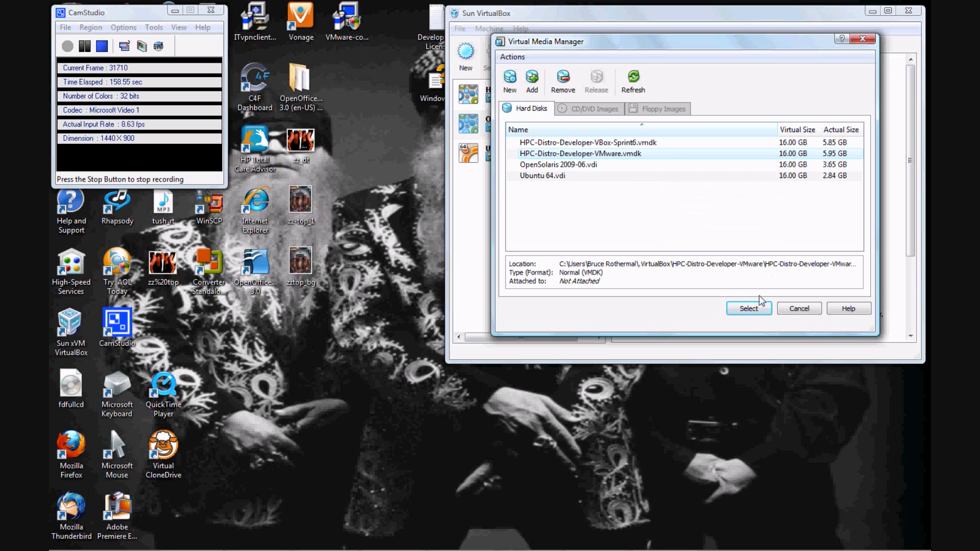
Assign HPC-Distro-Developer-VMware.vmdk as the boot hard disk and finish creating the virtual machine
{"action": "left_click", "coordinate": [754, 312]}
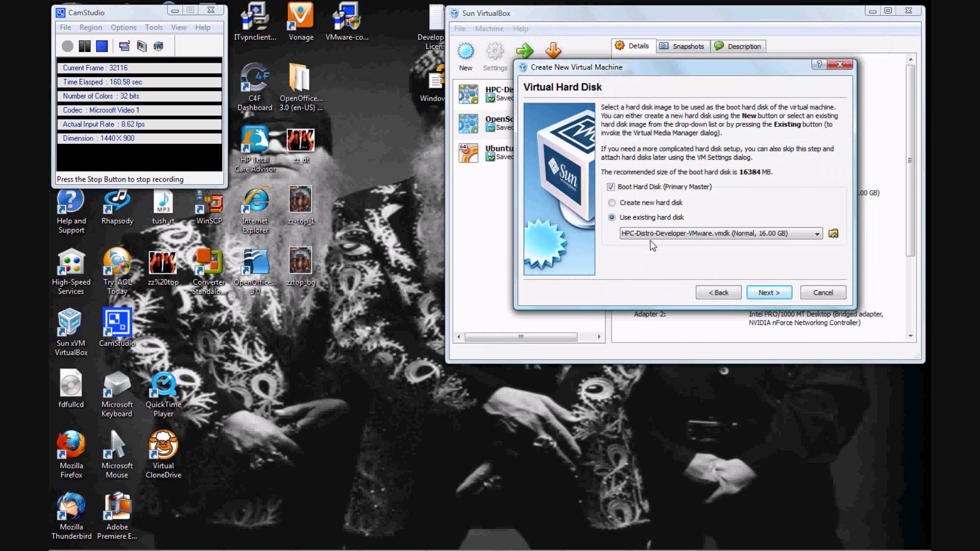
{"action": "left_click", "coordinate": [87, 47]}
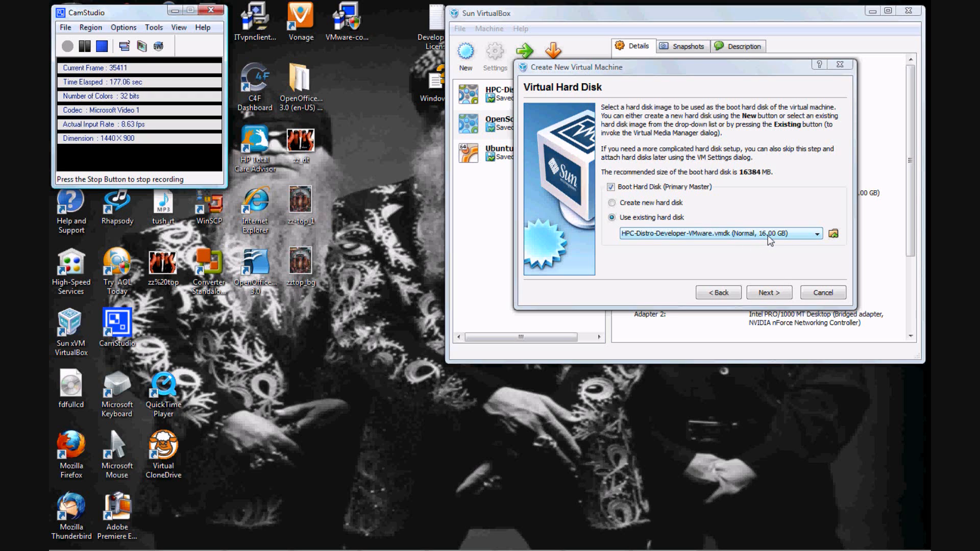
{"action": "left_click", "coordinate": [769, 294]}
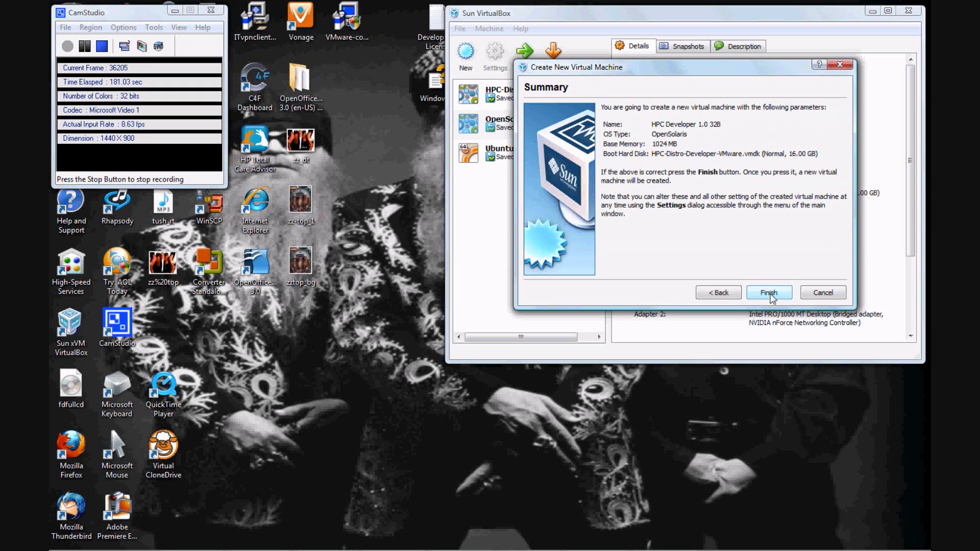
{"action": "left_click", "coordinate": [770, 295]}
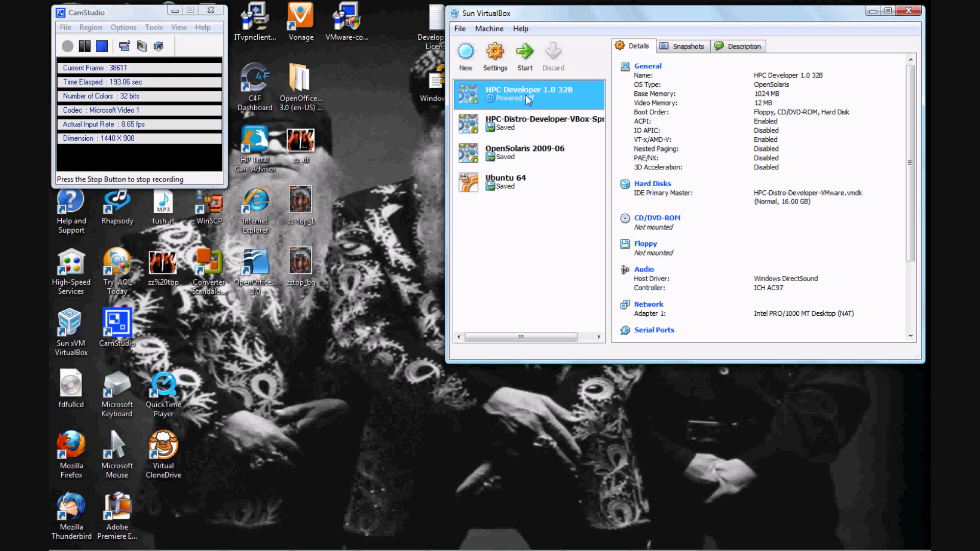
In the HPC Developer 1.0 32B machine's settings, set the video memory to 20 MB and enable 3D acceleration
{"action": "left_click", "coordinate": [495, 56]}
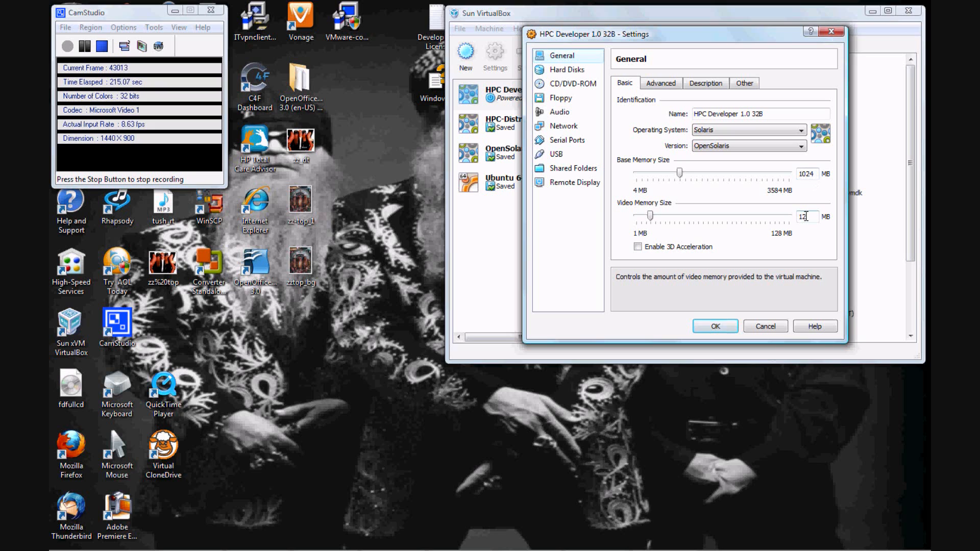
{"action": "left_click_drag", "start_coordinate": [806, 216], "coordinate": [795, 220]}
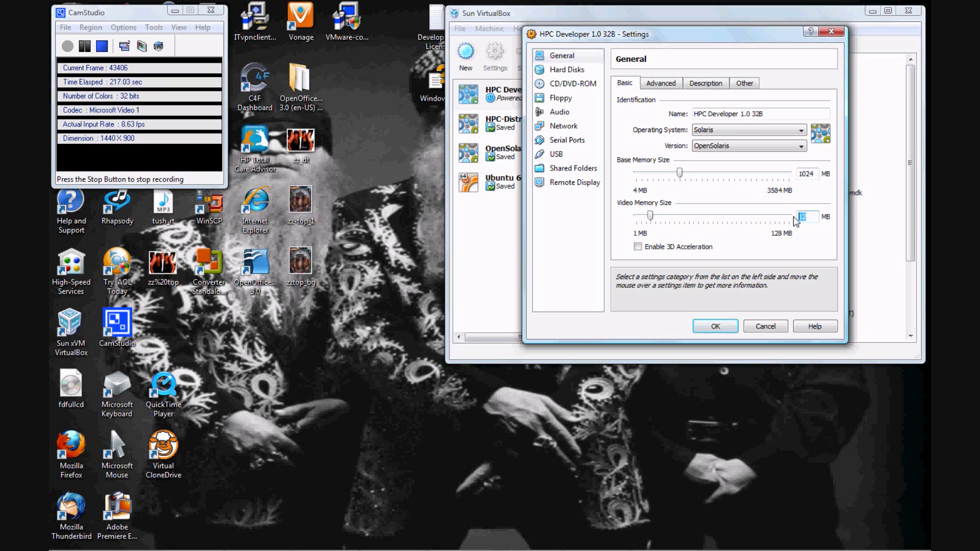
{"action": "type", "text": "20"}
{"action": "key", "text": "Escape"}
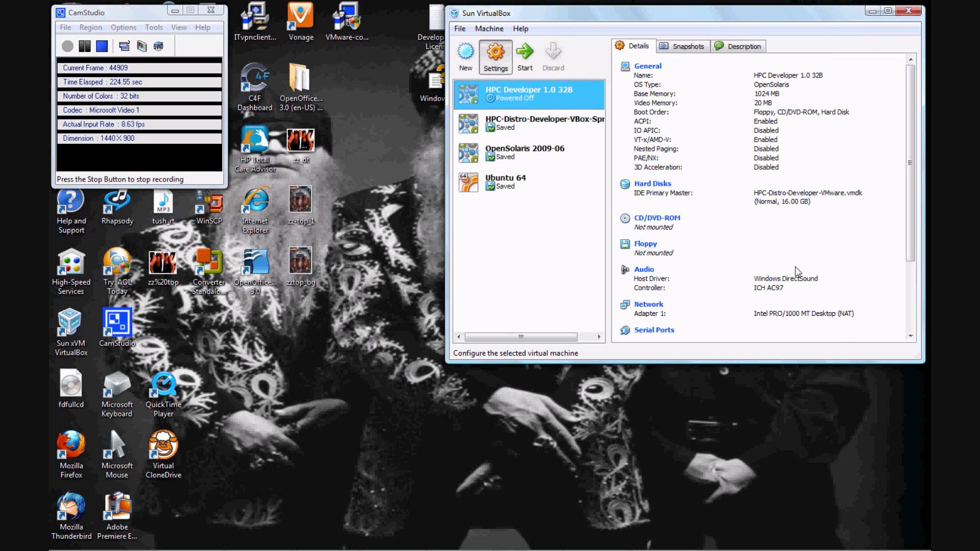
{"action": "key", "text": "ctrl+s"}
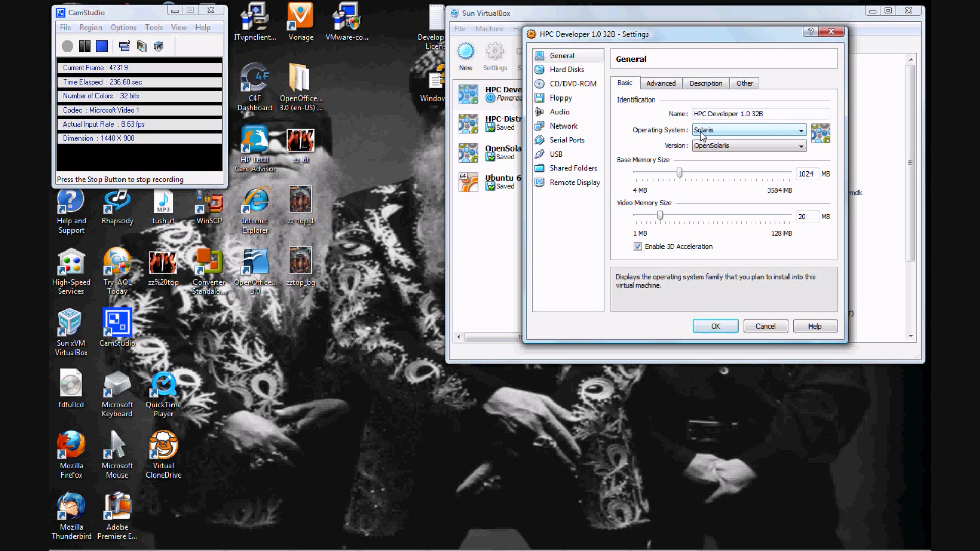
Review the machine's boot order, extended features, description and mounted media option in the general settings
{"action": "left_click", "coordinate": [657, 87]}
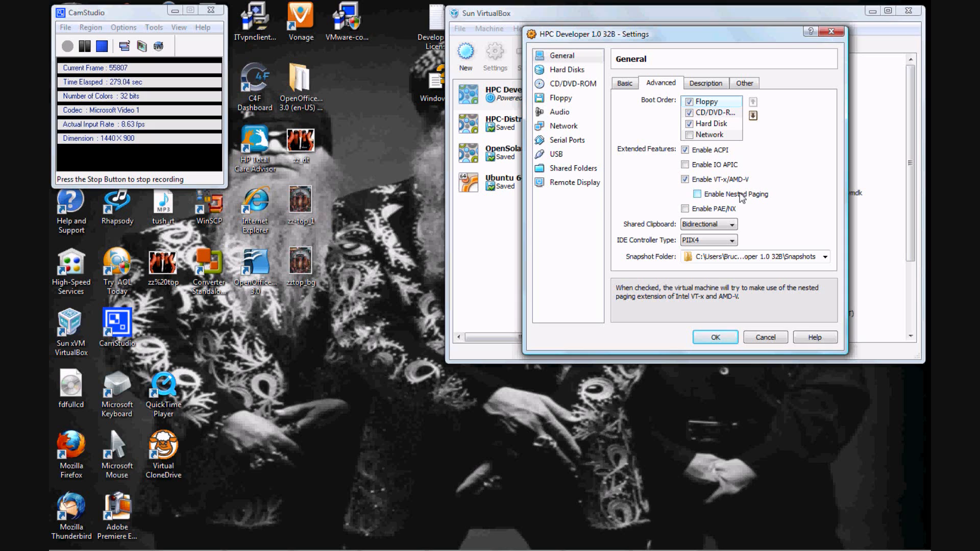
{"action": "left_click", "coordinate": [713, 91]}
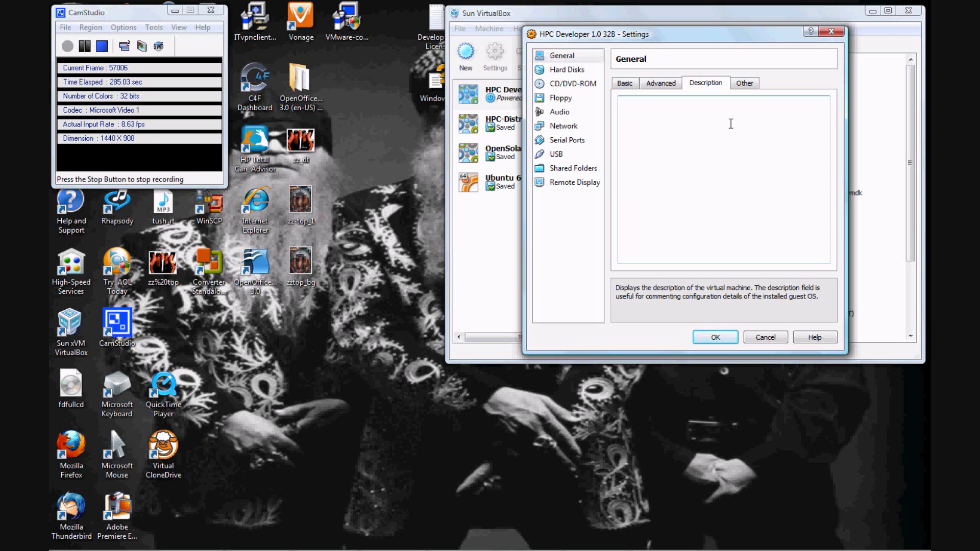
{"action": "left_click", "coordinate": [743, 192]}
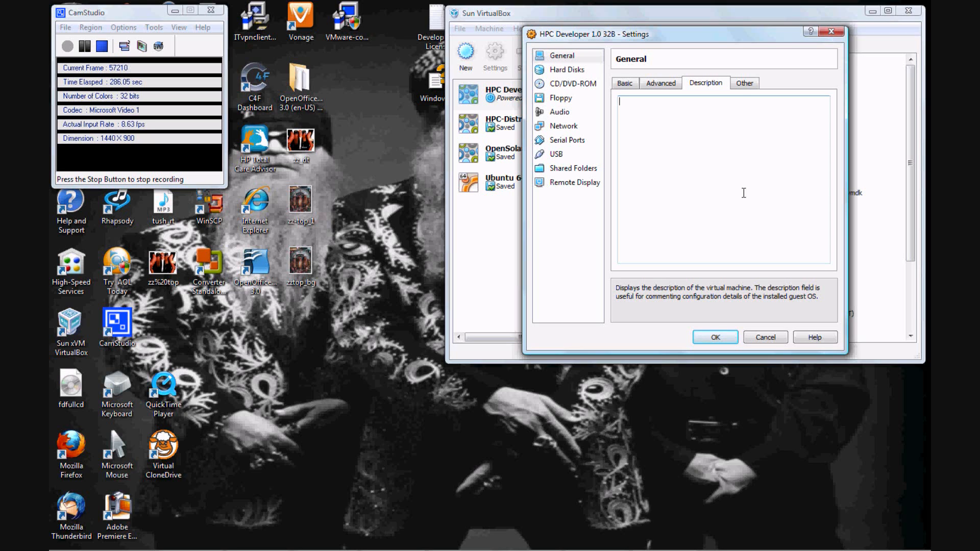
{"action": "left_click", "coordinate": [746, 86]}
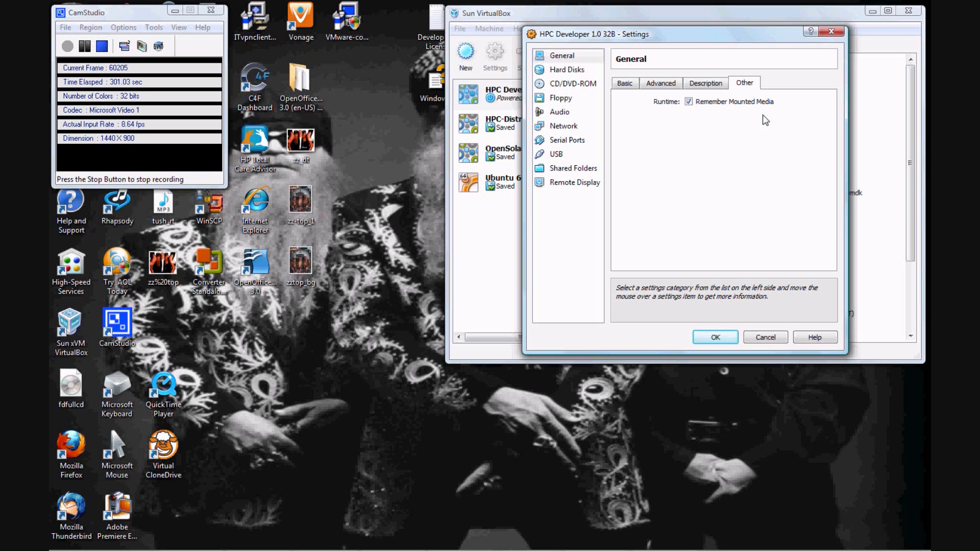
Enable an additional hard disk controller for the machine and set its type to SCSI (Lsilogic)
{"action": "left_click", "coordinate": [575, 72]}
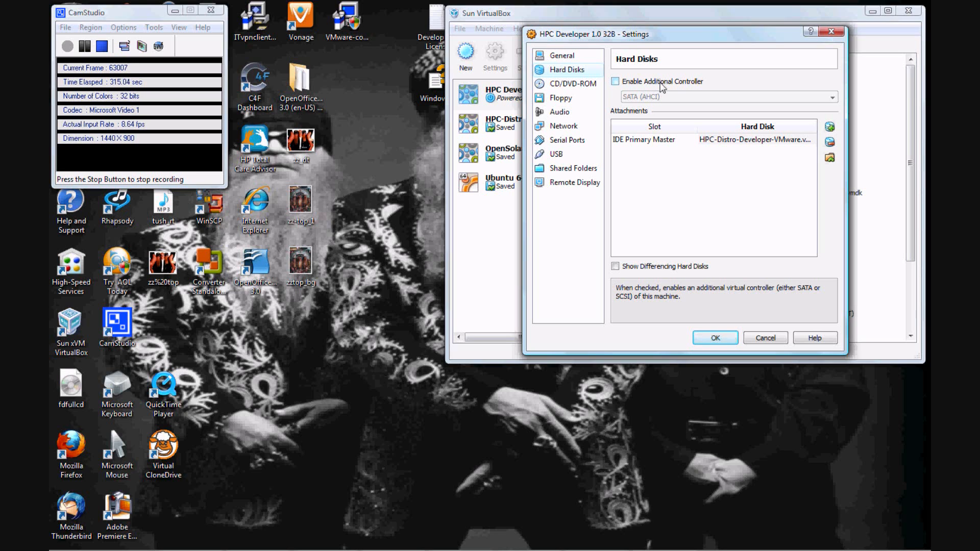
{"action": "left_click", "coordinate": [616, 84]}
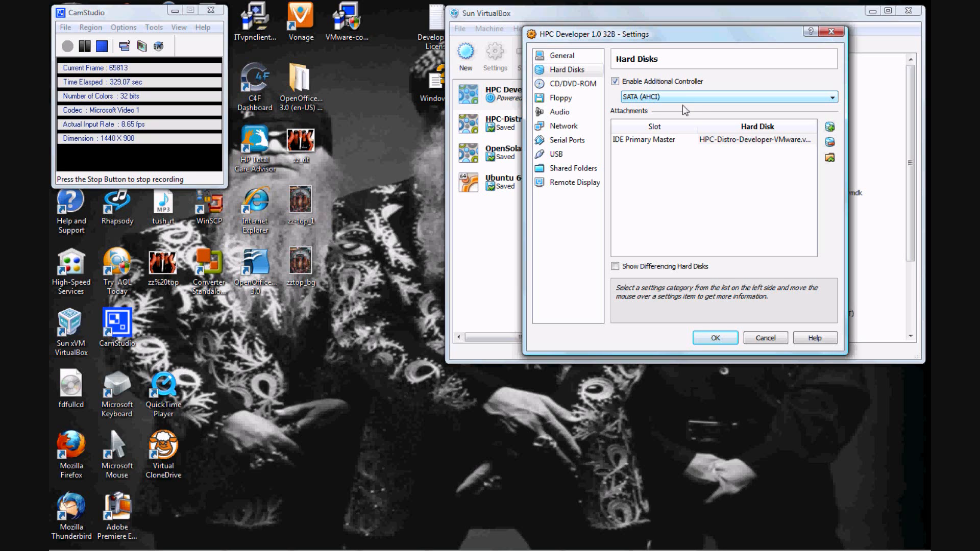
{"action": "left_click", "coordinate": [833, 99]}
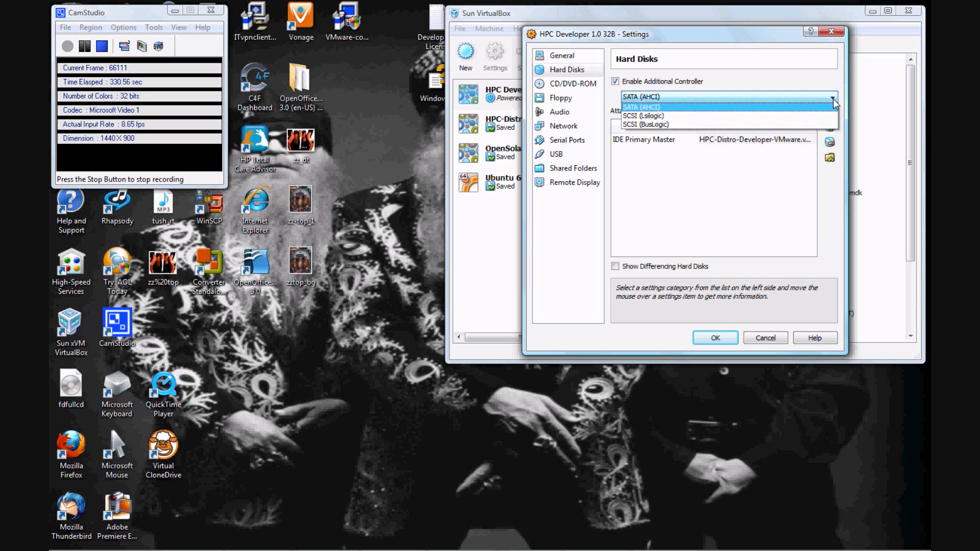
{"action": "left_click", "coordinate": [647, 116]}
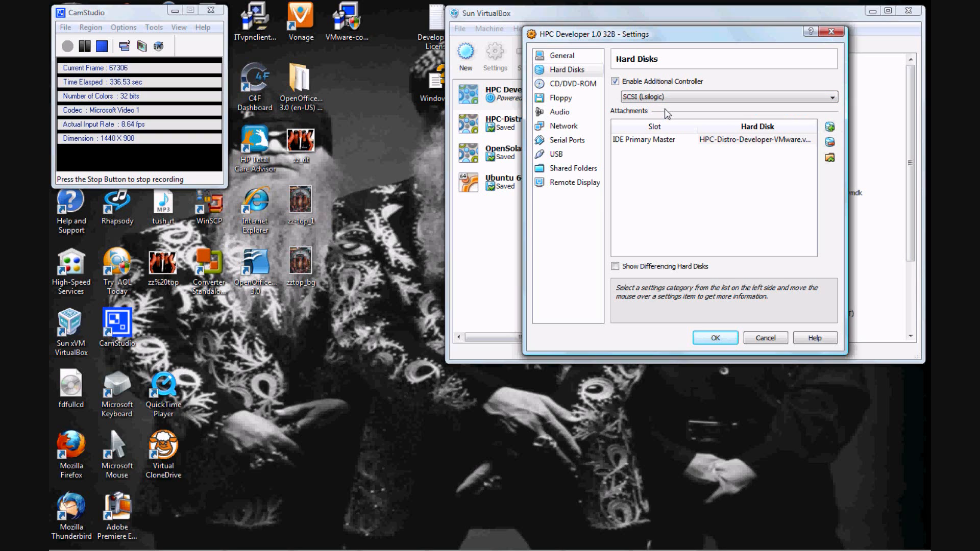
Move the HPC-Distro-Developer-VMware.vmdk attachment to the SCSI Port 0 slot
{"action": "mouse_move", "coordinate": [666, 140]}
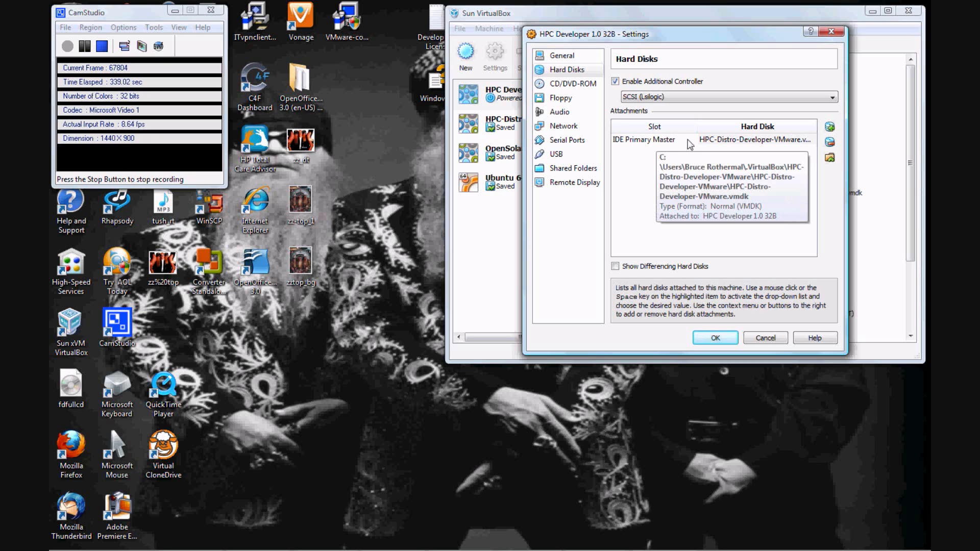
{"action": "left_click", "coordinate": [675, 139]}
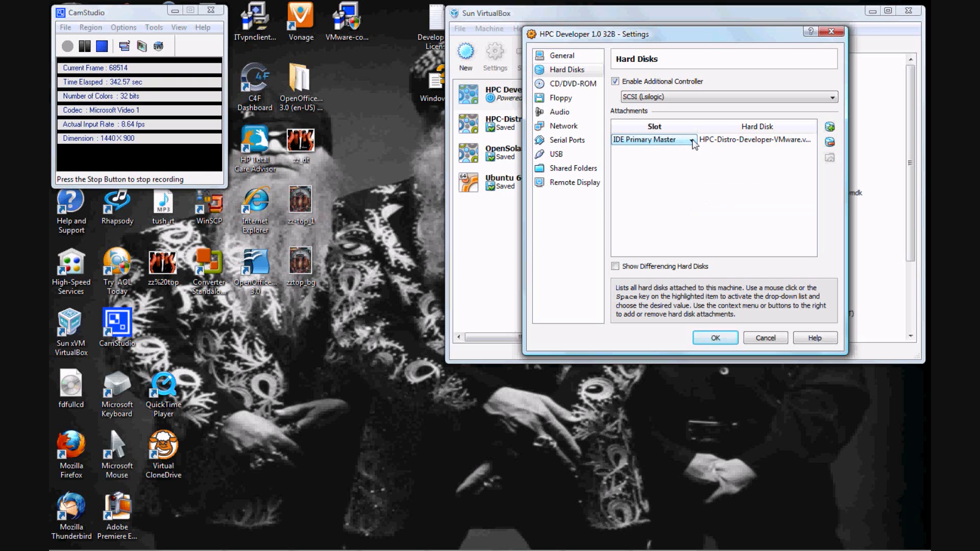
{"action": "left_click", "coordinate": [692, 142]}
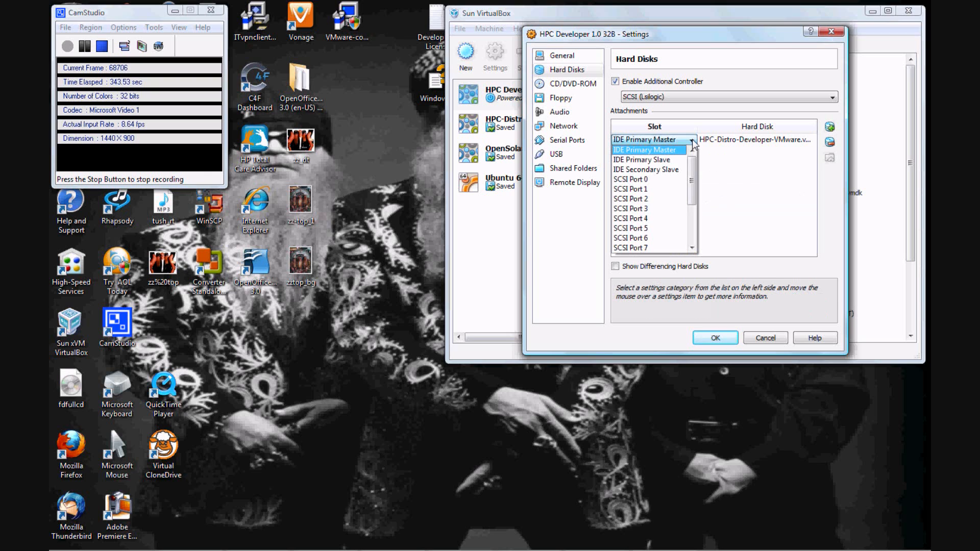
{"action": "left_click", "coordinate": [652, 178]}
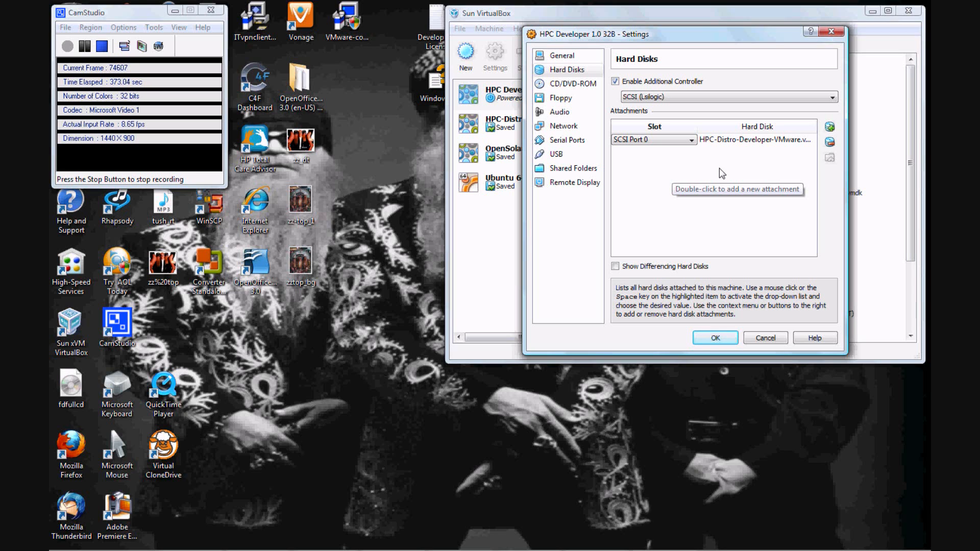
Choose Intel PRO/1000 MT Desktop (82540EM) as the type of network adapter 1 and save the machine settings
{"action": "left_click", "coordinate": [565, 128]}
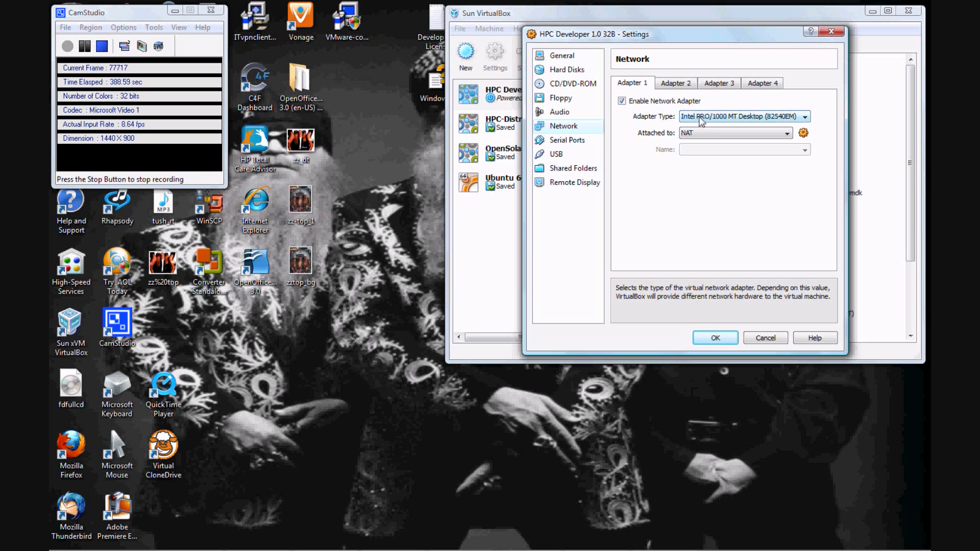
{"action": "left_click", "coordinate": [806, 116]}
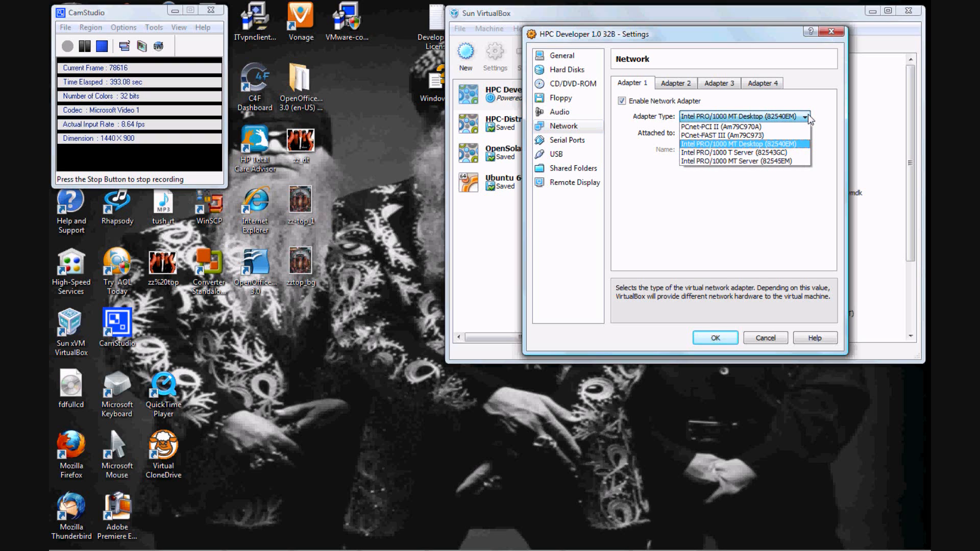
{"action": "left_click", "coordinate": [792, 144]}
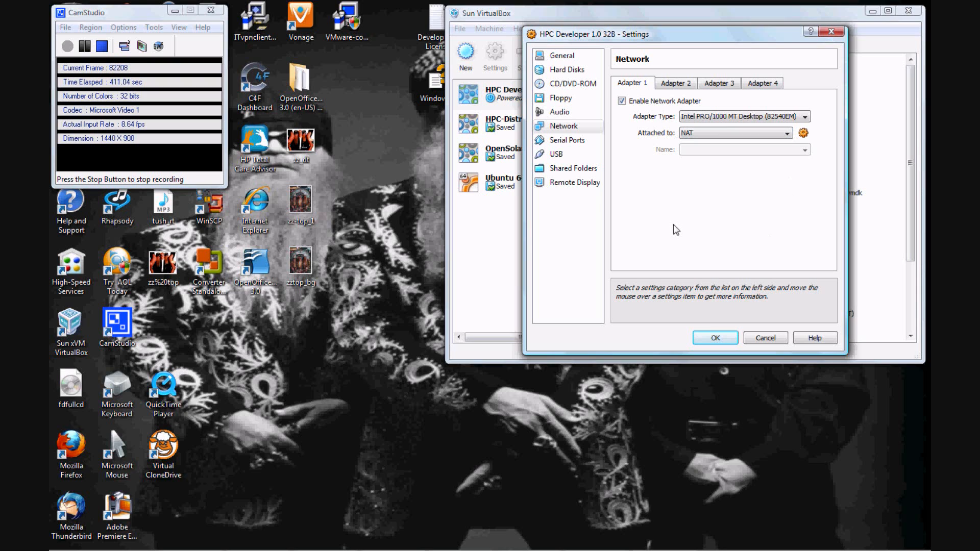
{"action": "left_click", "coordinate": [715, 339]}
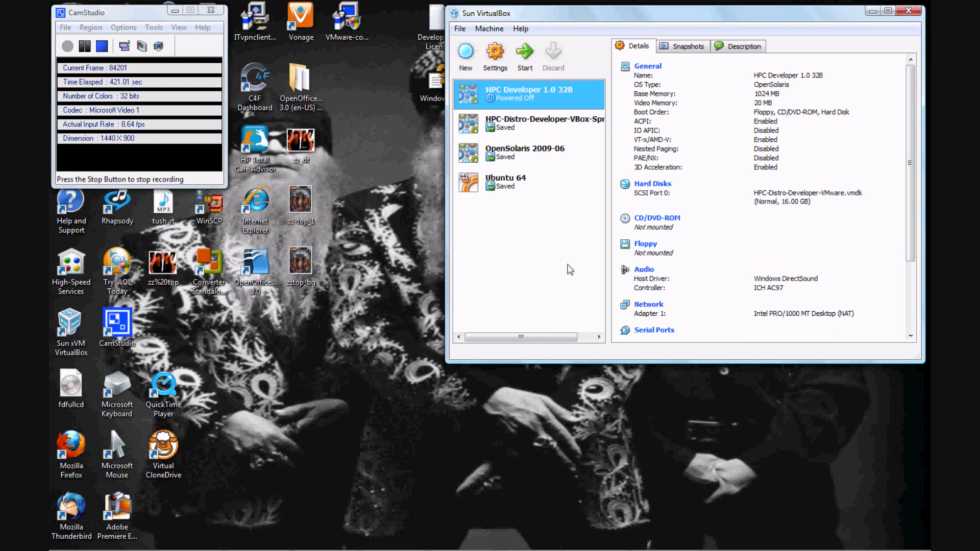
Start the HPC Developer 1.0 32B machine and boot the Developer Edition 1.0 for OpenSolaris 32bit entry
{"action": "left_click", "coordinate": [526, 56]}
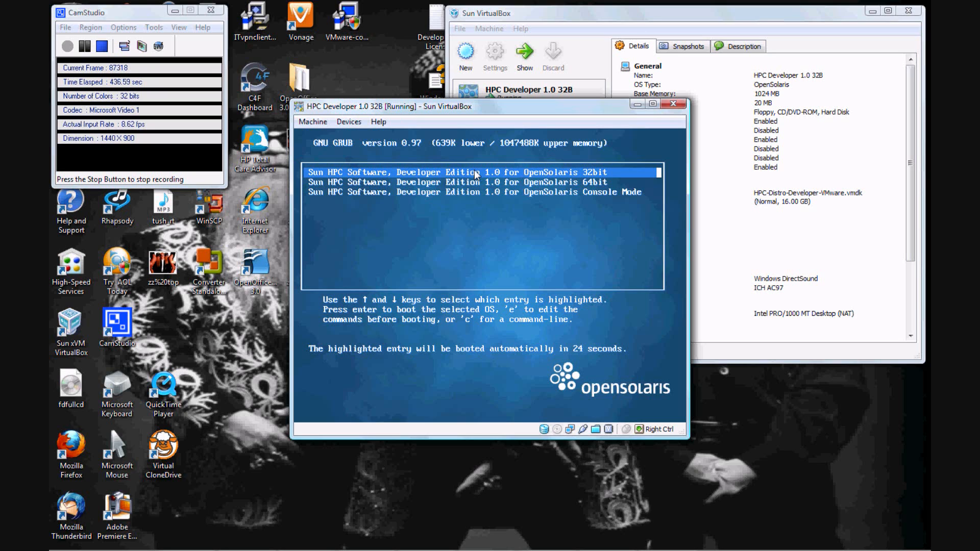
{"action": "key", "text": "Return"}
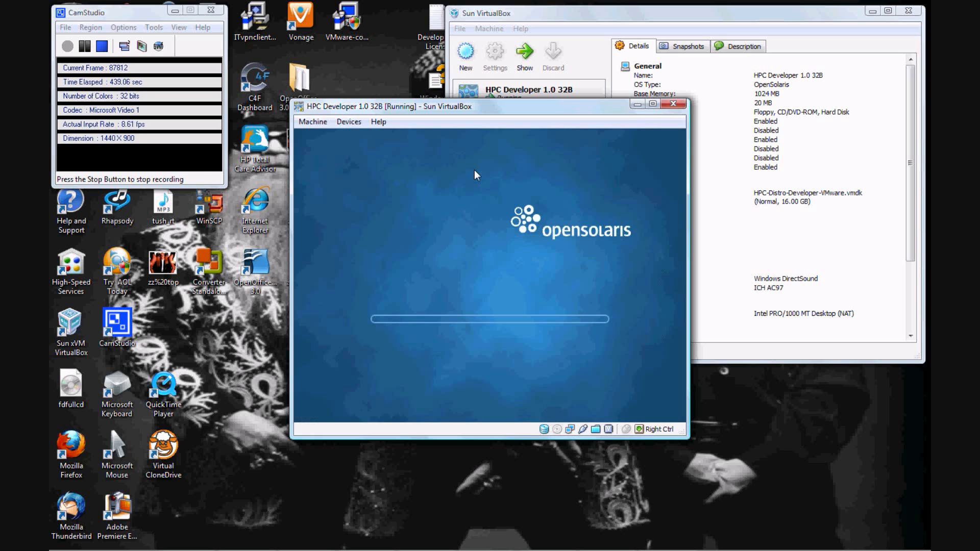